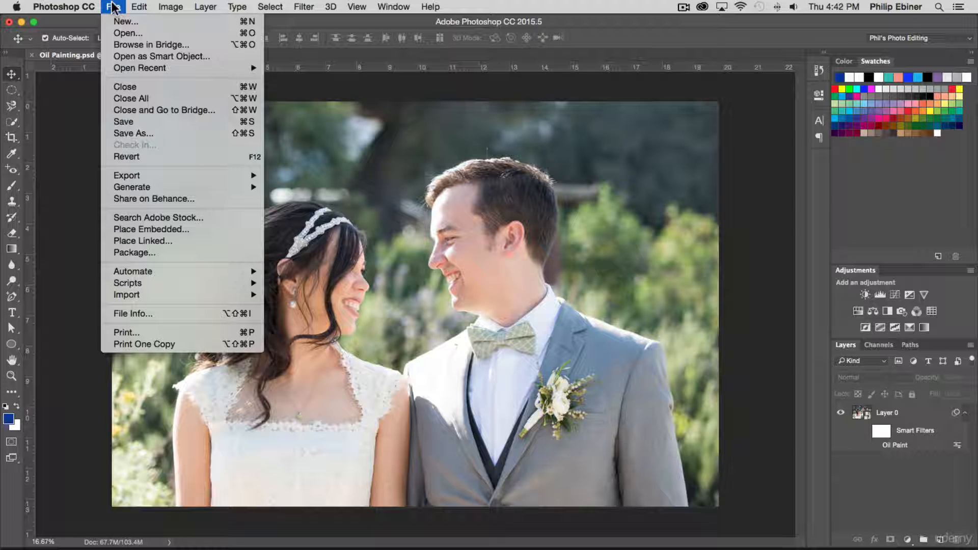
# - Start saving a copy of the document to the Desktop as Oil Painting.jpg in JPEG format
pyautogui.click(145, 134)
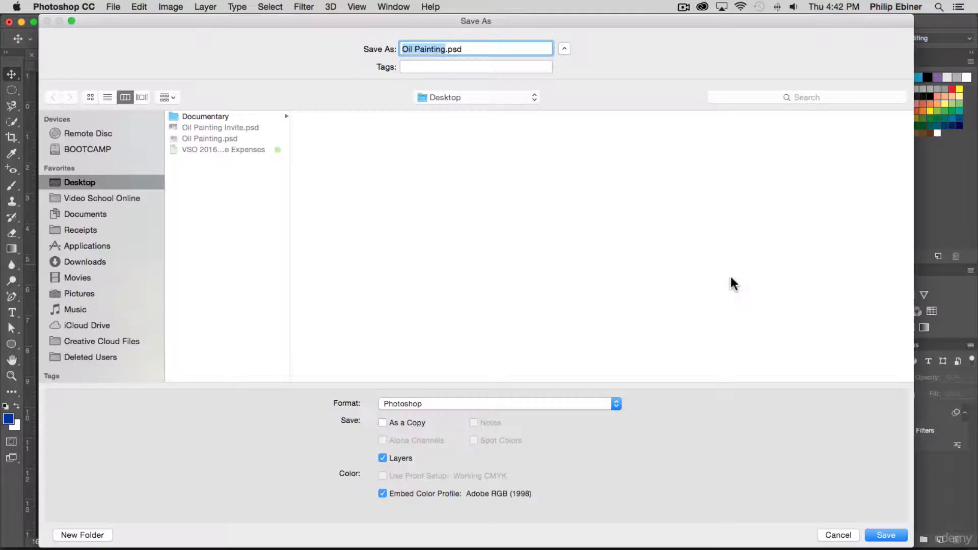
pyautogui.click(420, 404)
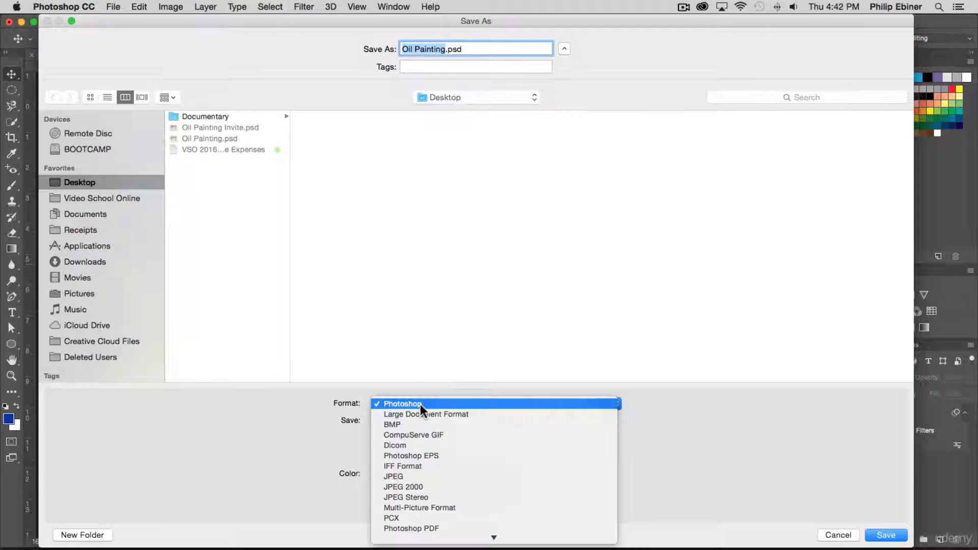
pyautogui.click(402, 476)
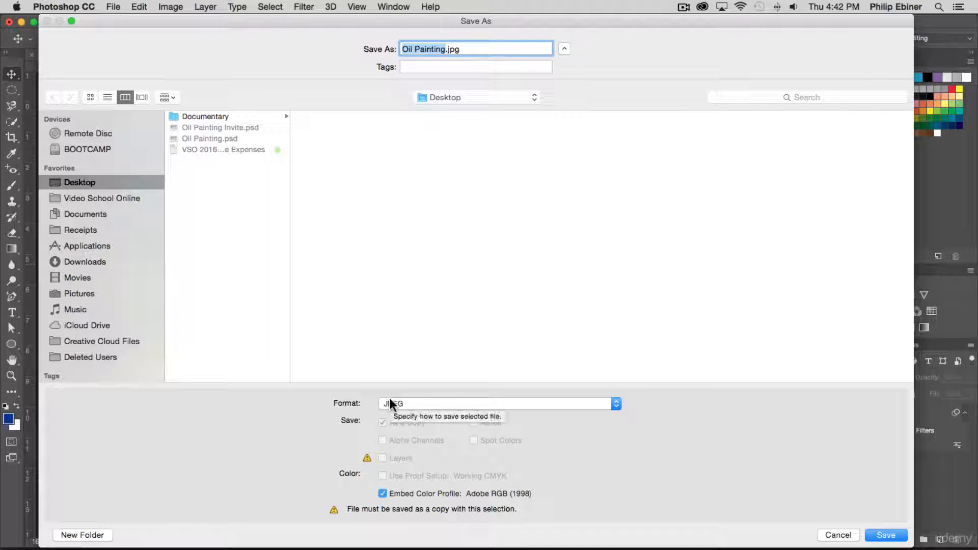
pyautogui.click(406, 403)
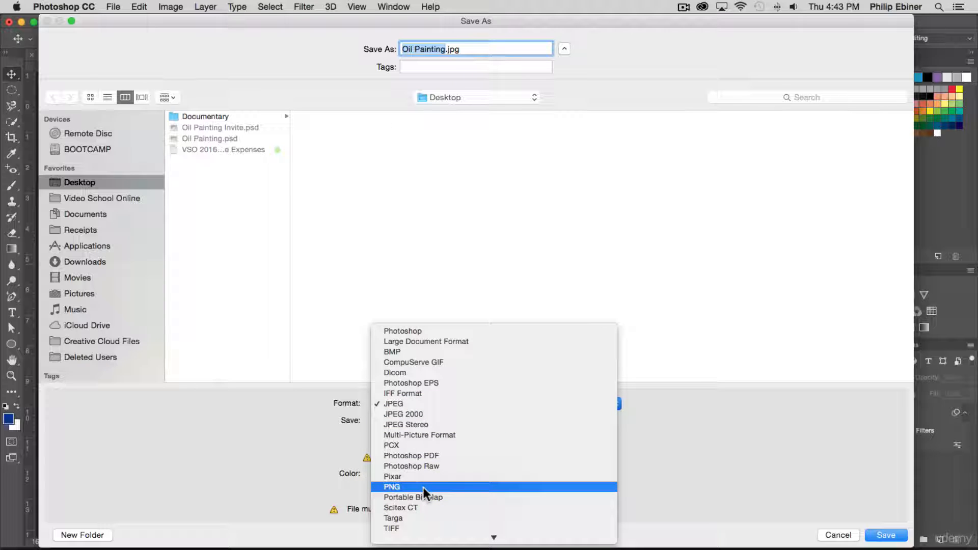
pyautogui.click(405, 405)
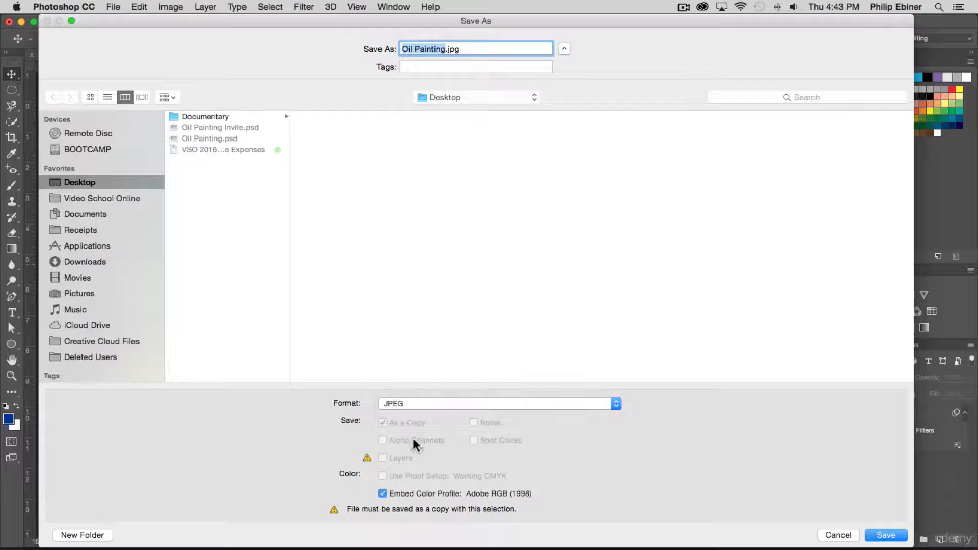
pyautogui.click(395, 400)
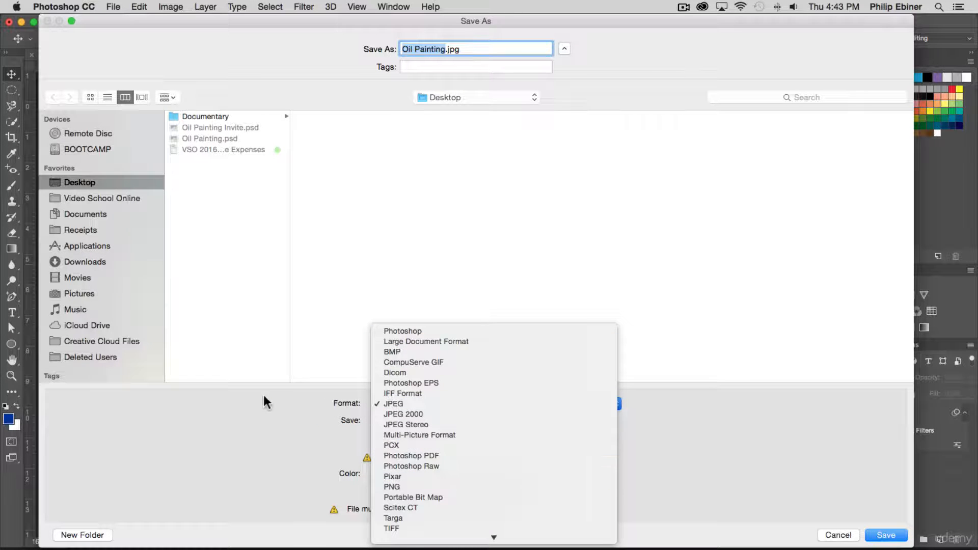
pyautogui.click(394, 403)
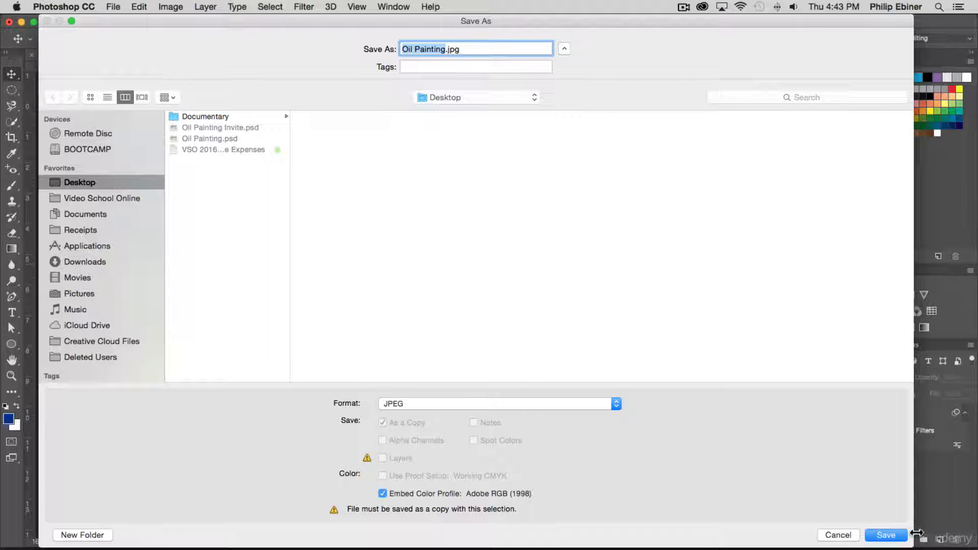
# - Save the JPEG copy at quality 12 (Maximum) with the Baseline ("Standard") format option
pyautogui.click(886, 535)
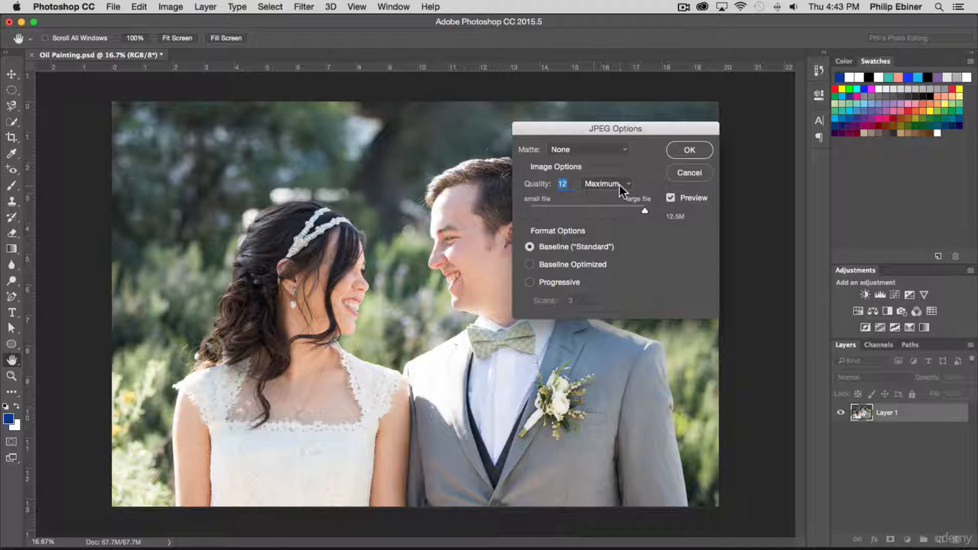
pyautogui.moveTo(645, 209); pyautogui.dragTo(678, 203)
pyautogui.click(690, 150)
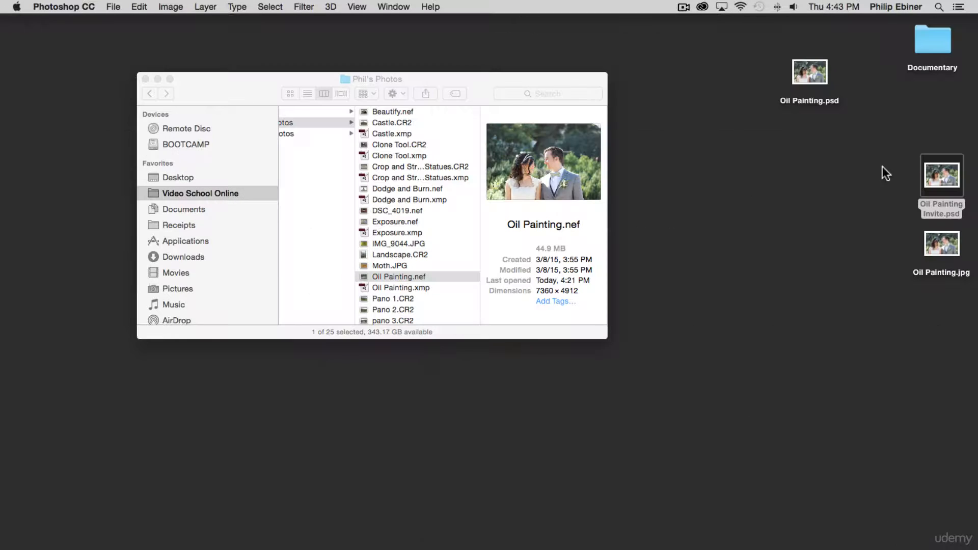
# - Open Oil Painting.jpg from the desktop in Preview and shift its window away from the screen edge
pyautogui.click(942, 176)
pyautogui.click(943, 244)
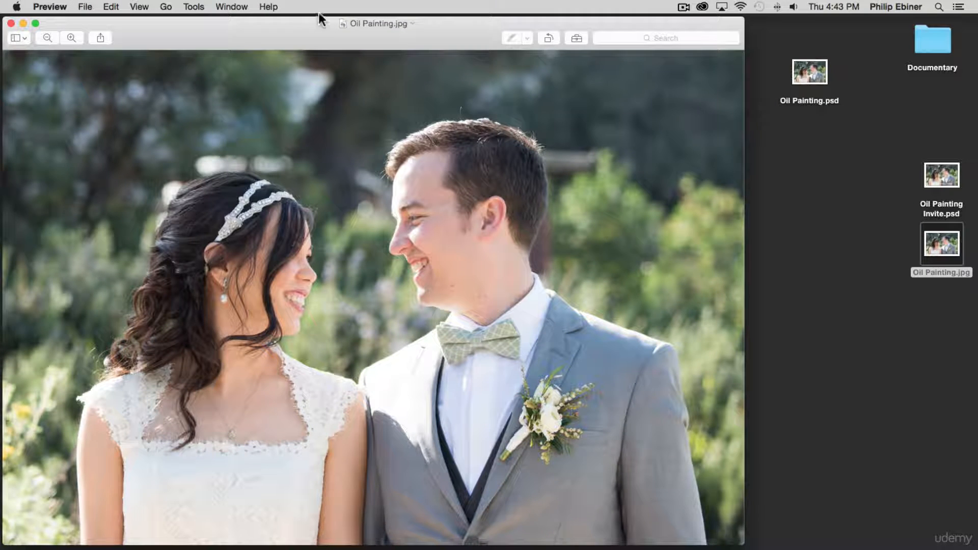
pyautogui.moveTo(300, 30)
pyautogui.mouseDown()
pyautogui.moveTo(491, 5)
pyautogui.moveTo(391, 6)
pyautogui.moveTo(409, 4)
pyautogui.mouseUp()
# - Switch to Finder and show the Desktop folder's contents in a new window
pyautogui.press('super+Tab')
pyautogui.click(324, 289)
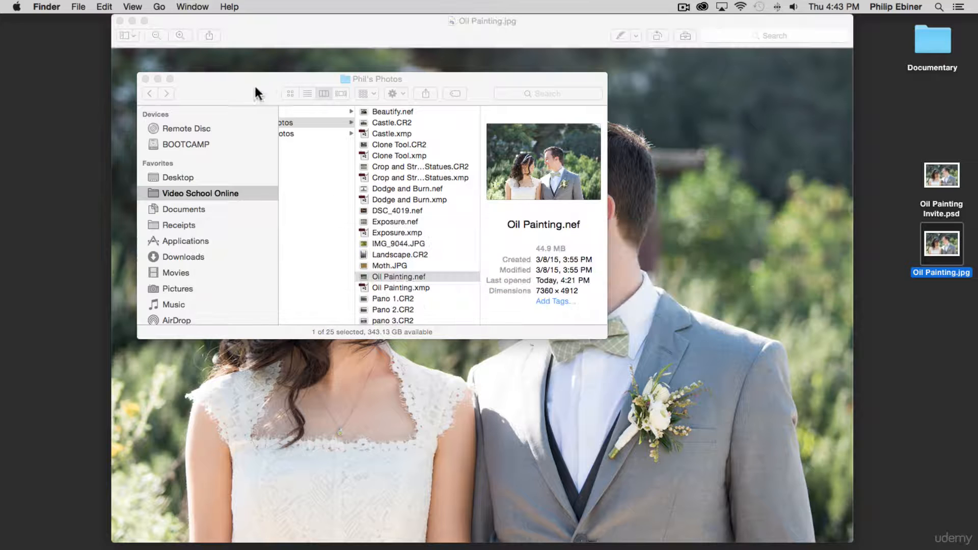
pyautogui.click(248, 86)
pyautogui.press('super+n')
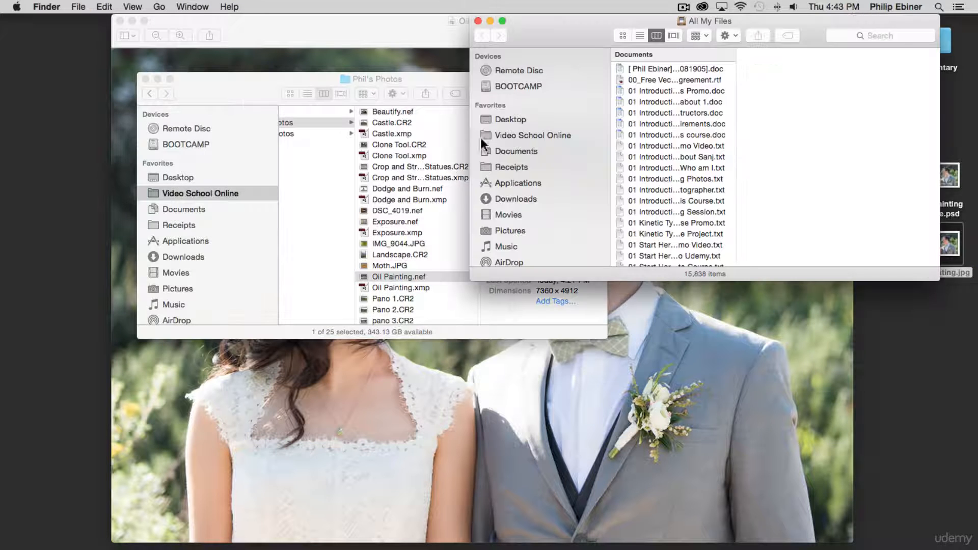
pyautogui.click(515, 118)
pyautogui.moveTo(542, 21); pyautogui.dragTo(477, 21)
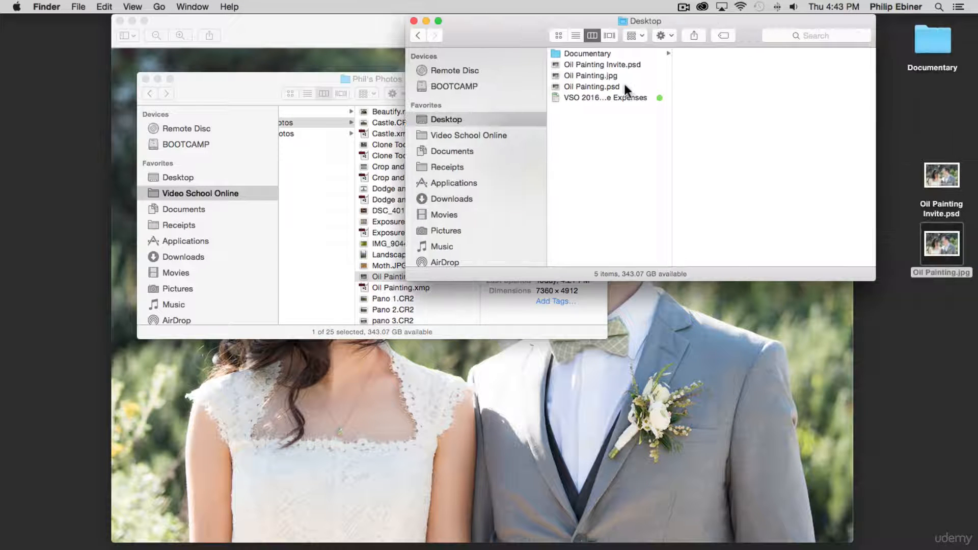
# - Examine the pixel dimensions and file size of Oil Painting.jpg in the Desktop folder
pyautogui.click(611, 77)
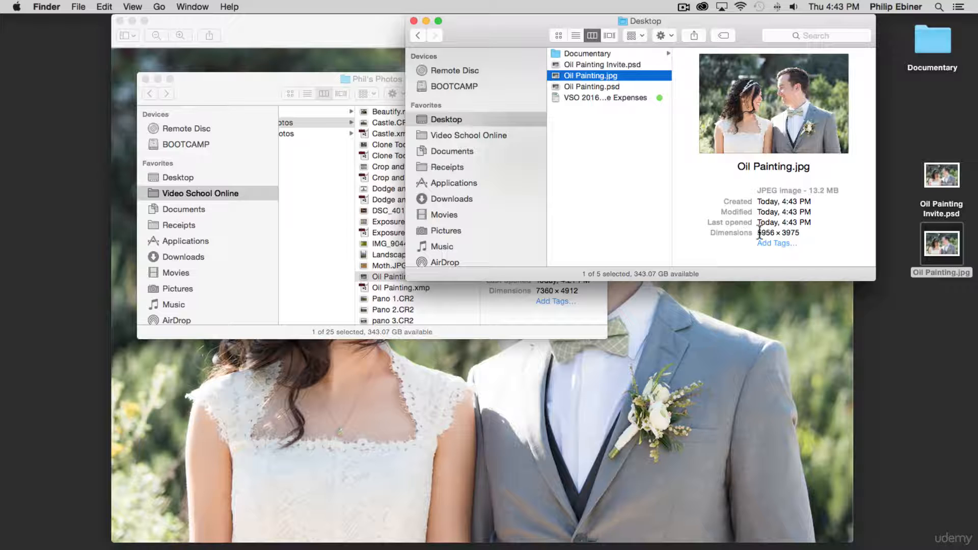
pyautogui.moveTo(758, 233); pyautogui.dragTo(800, 234)
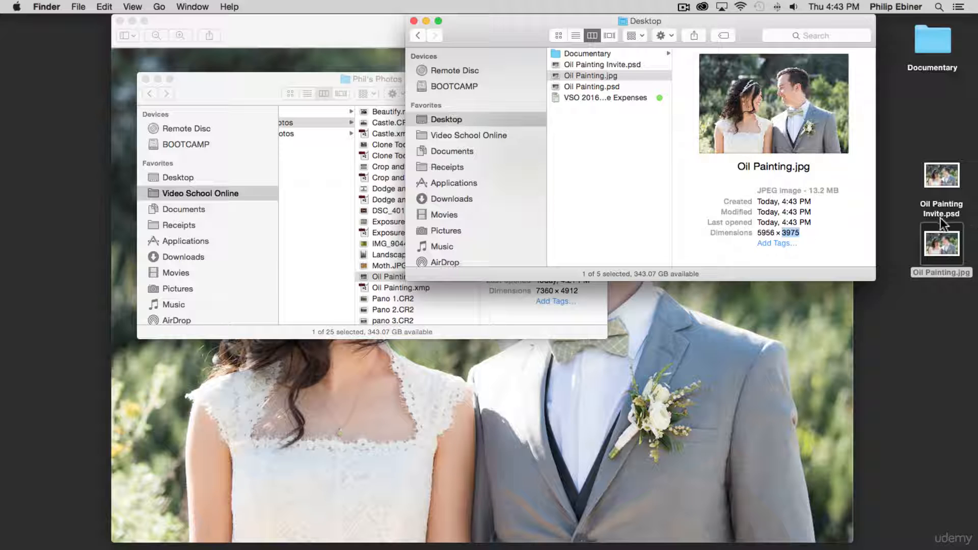
pyautogui.moveTo(810, 190); pyautogui.dragTo(822, 190)
# - Show a Quick Look preview of Oil Painting.jpg and close it again
pyautogui.click(602, 75)
pyautogui.click(594, 67)
pyautogui.click(599, 74)
pyautogui.press('space')
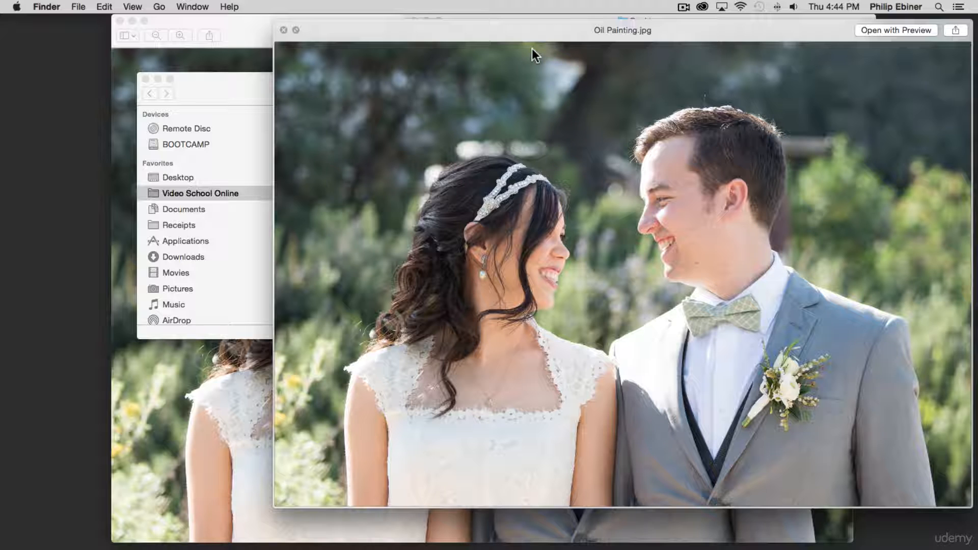
pyautogui.press('space')
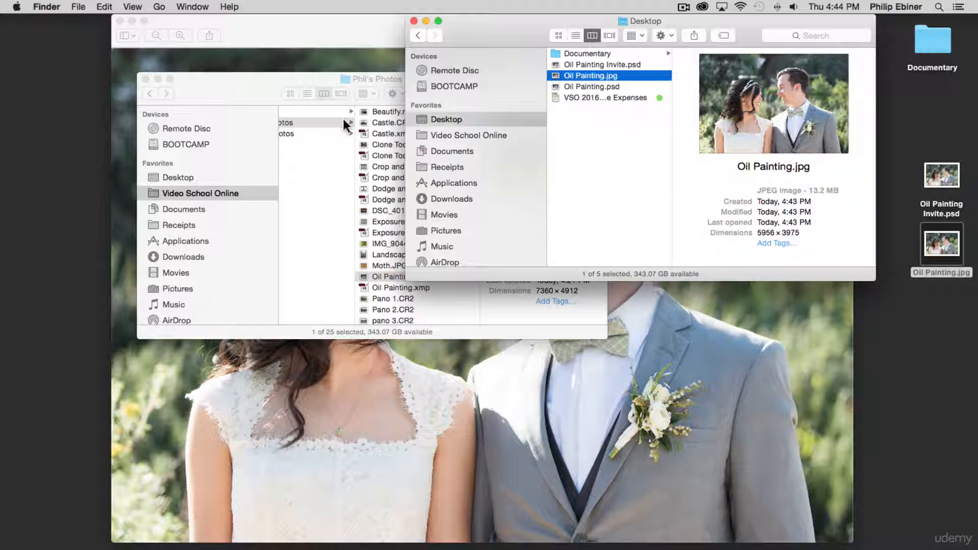
# - Switch back to Photoshop and open the Export As settings for the Oil Painting document
pyautogui.click(255, 44)
pyautogui.moveTo(658, 535)
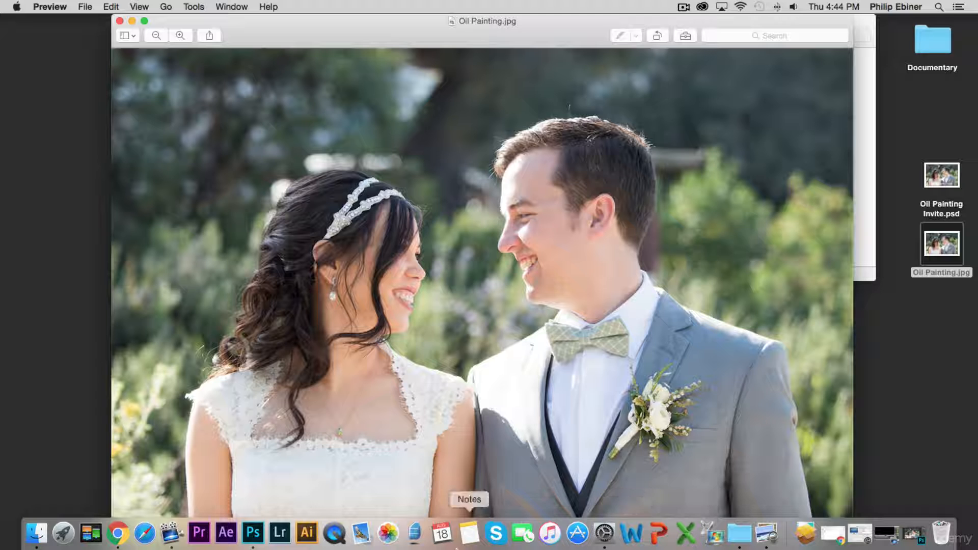
pyautogui.click(253, 533)
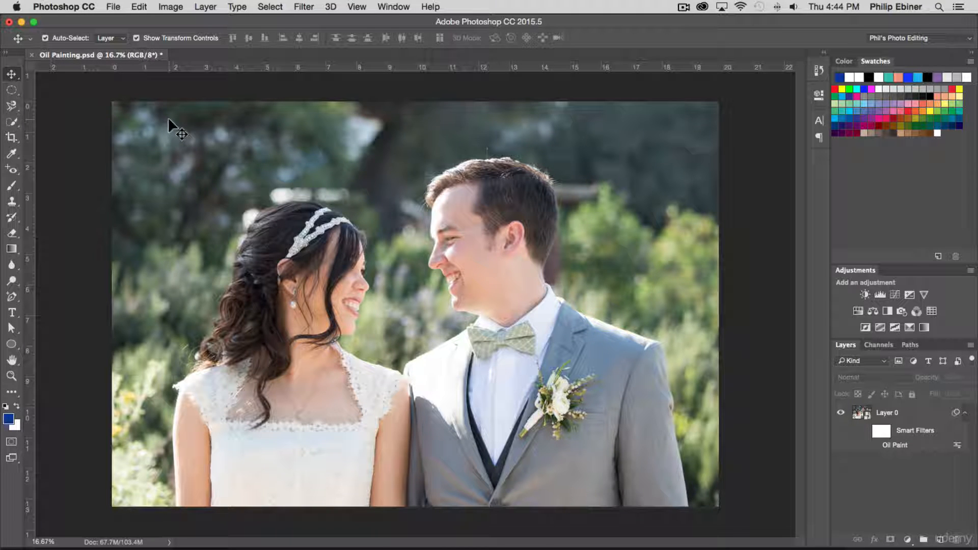
pyautogui.click(113, 7)
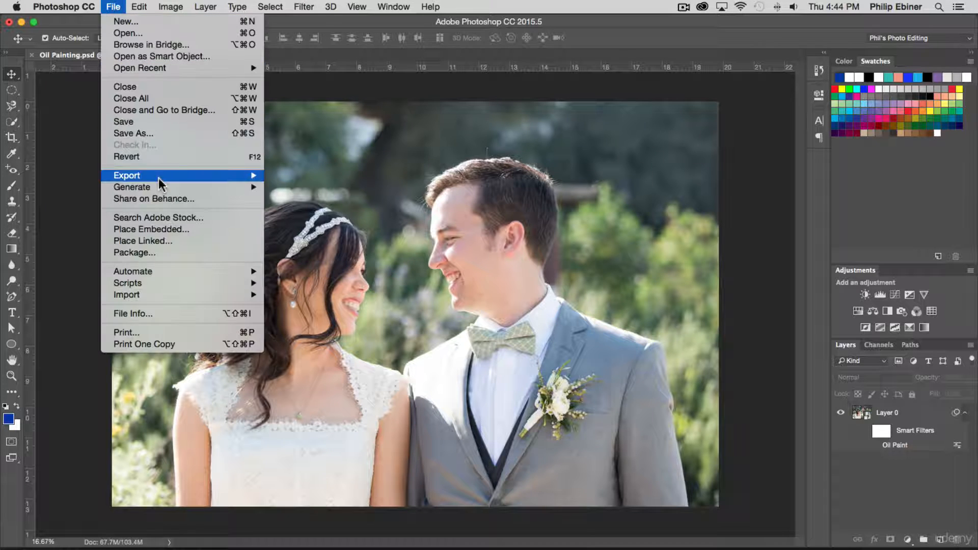
pyautogui.moveTo(158, 179)
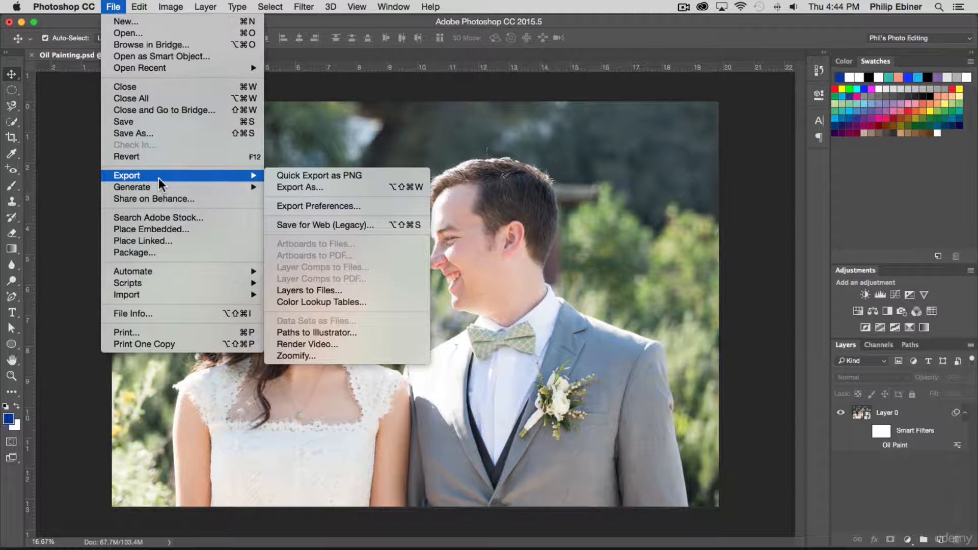
pyautogui.click(314, 187)
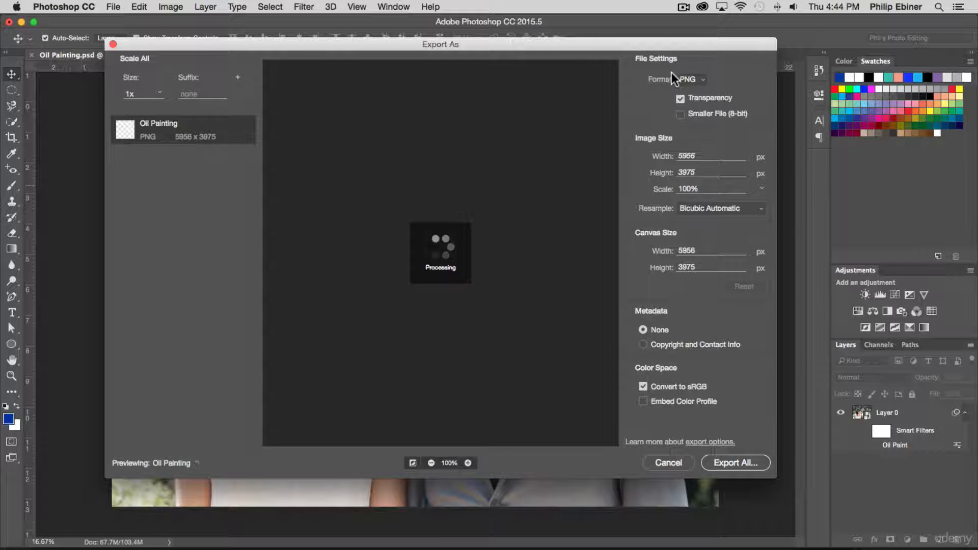
# - Set the export format to JPG and keep the quality at 100%
pyautogui.click(693, 79)
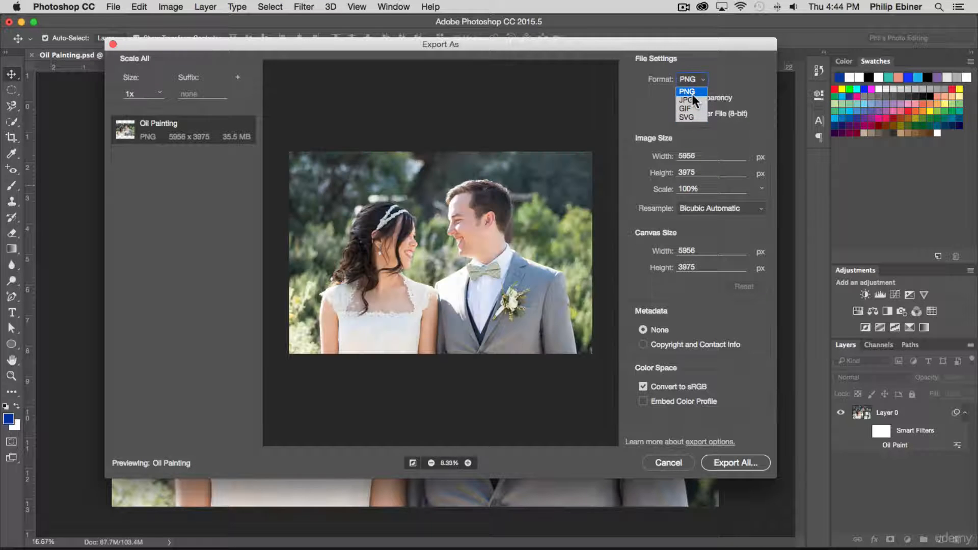
pyautogui.click(689, 100)
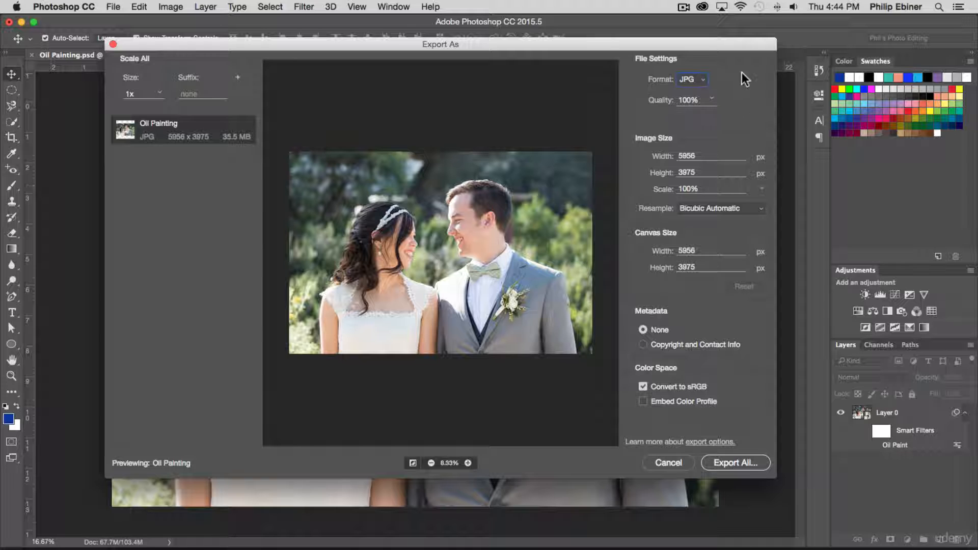
pyautogui.click(713, 99)
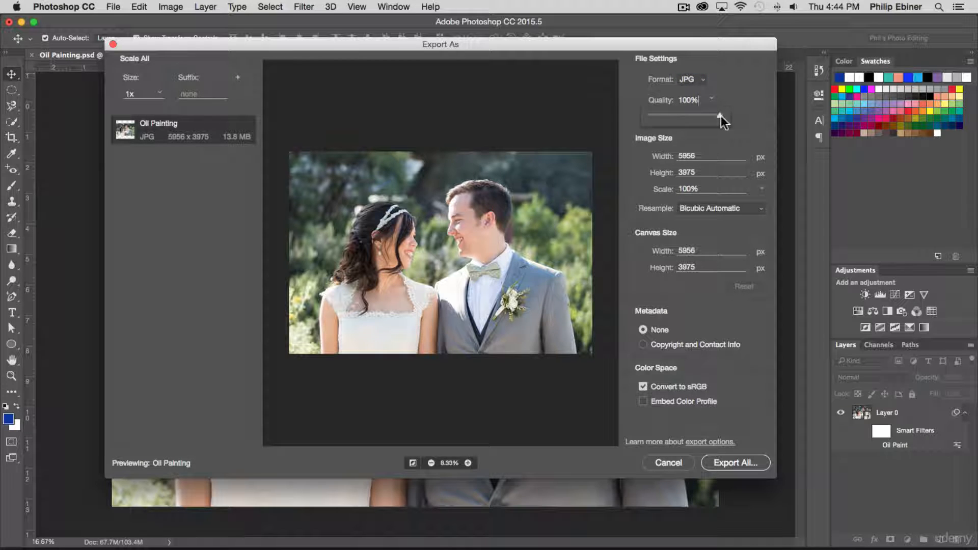
pyautogui.moveTo(720, 115); pyautogui.dragTo(757, 117)
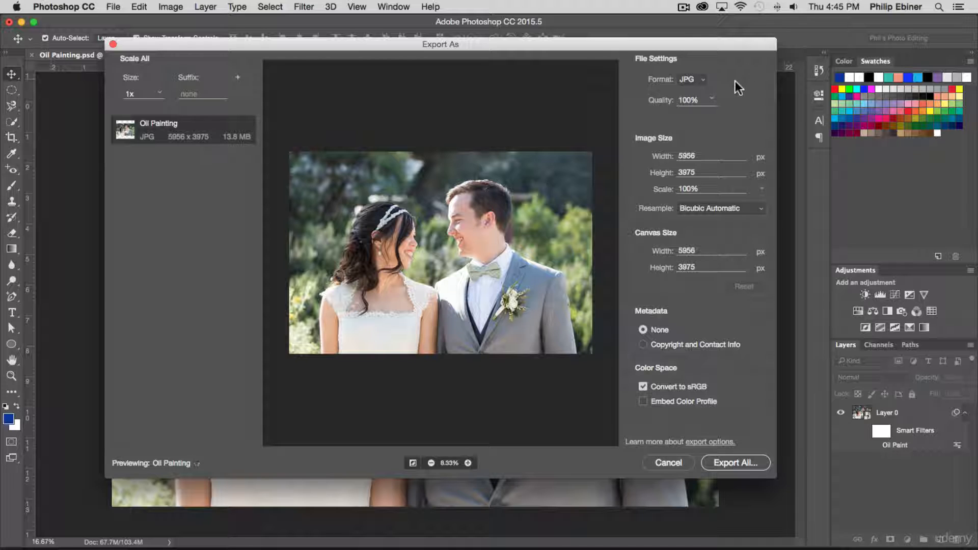
# - Set the exported image's width to 1000 px and read the information note beside the width value
pyautogui.click(706, 155)
pyautogui.write('1000')
pyautogui.press('Return')
pyautogui.doubleClick(706, 154)
pyautogui.write('1000')
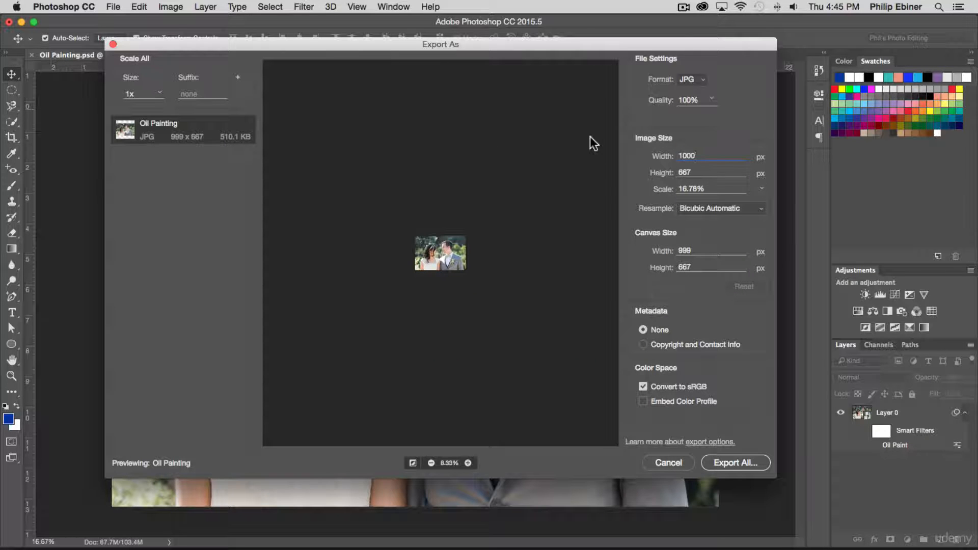
pyautogui.click(727, 165)
pyautogui.click(708, 173)
pyautogui.doubleClick(694, 156)
pyautogui.moveTo(739, 154)
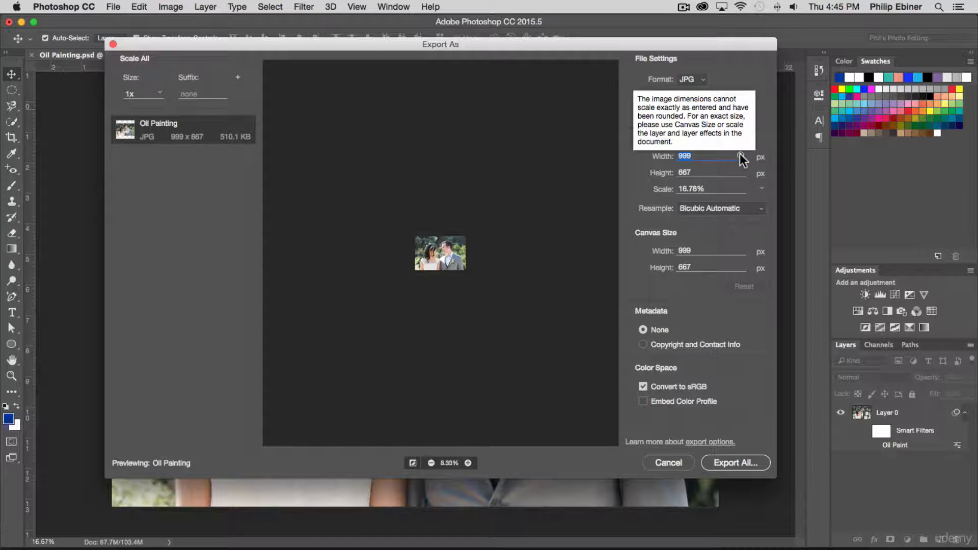
# - Enlarge the export preview to 50% to inspect the resized photo
pyautogui.click(468, 462)
pyautogui.click(468, 462)
pyautogui.click(469, 463)
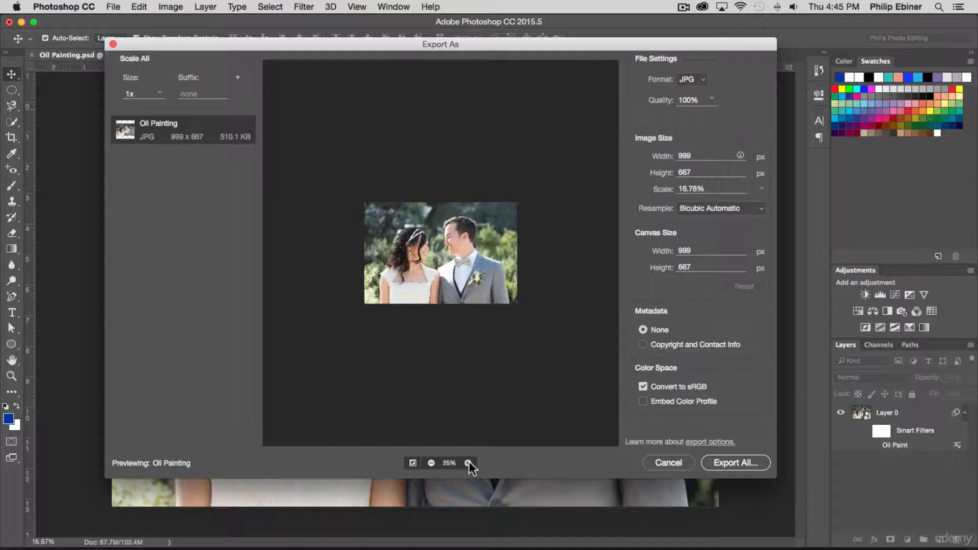
pyautogui.click(468, 463)
pyautogui.click(468, 463)
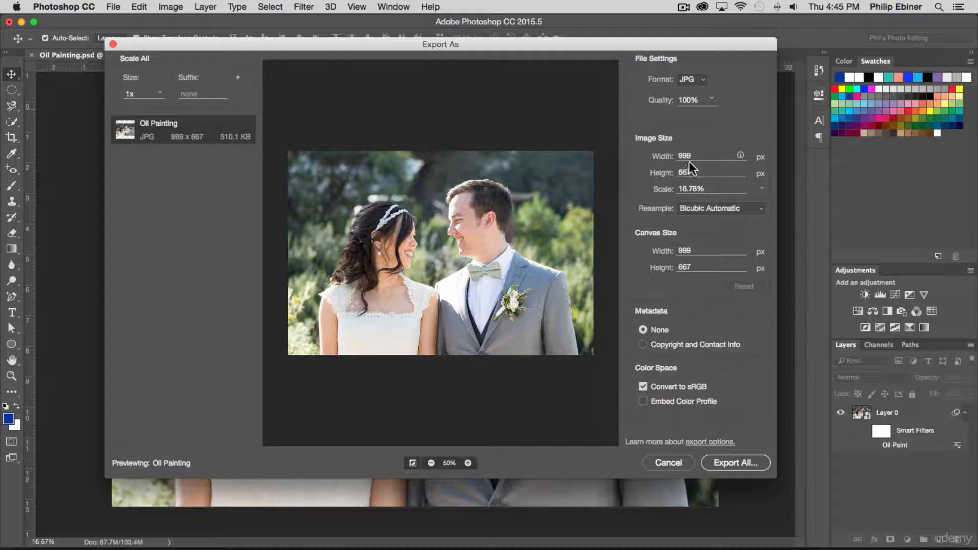
# - Set the export canvas width to 1000 px
pyautogui.click(692, 251)
pyautogui.moveTo(692, 252); pyautogui.dragTo(617, 242)
pyautogui.write('1000')
pyautogui.press('Return')
pyautogui.moveTo(685, 251); pyautogui.dragTo(611, 244)
pyautogui.write('10')
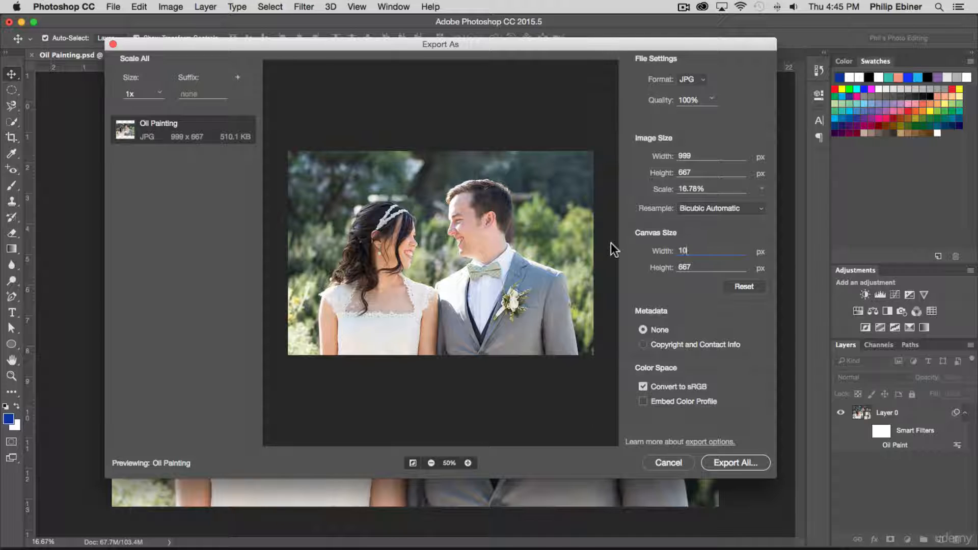
pyautogui.write('00')
pyautogui.press('Return')
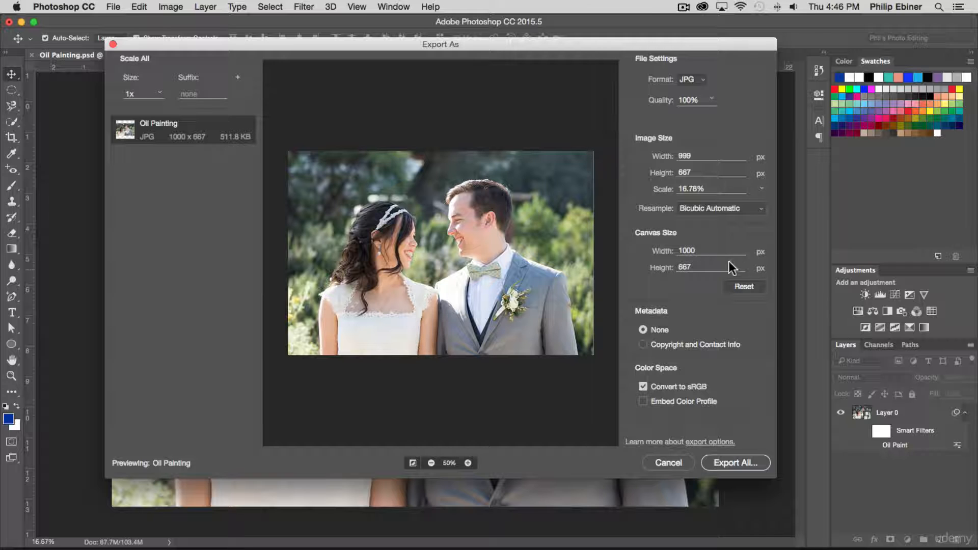
# - Set the export canvas width to 999 px to match the image width
pyautogui.moveTo(729, 253); pyautogui.dragTo(606, 237)
pyautogui.write('999')
pyautogui.press('Return')
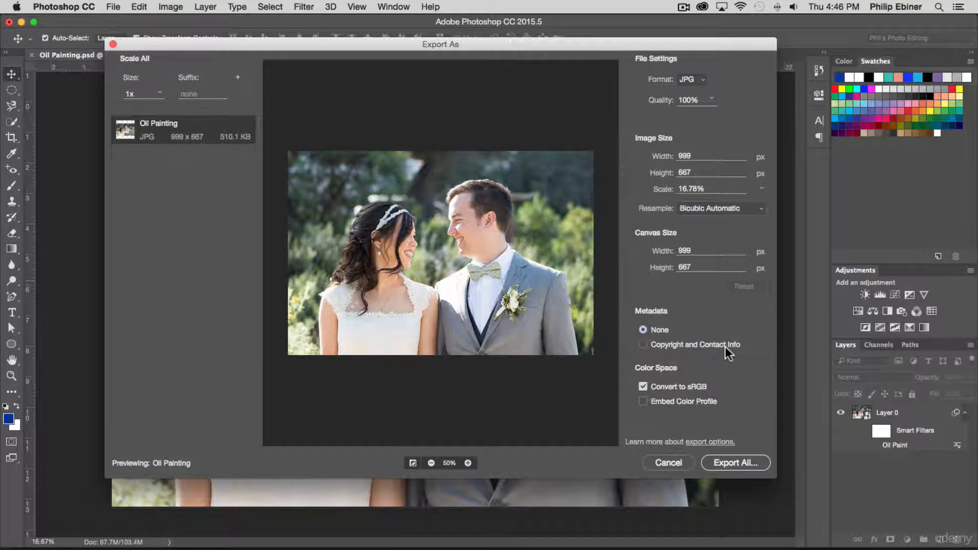
# - Export the resized JPG to the Desktop under the name Oil Painting 2.jpg
pyautogui.click(22, 5)
pyautogui.click(739, 465)
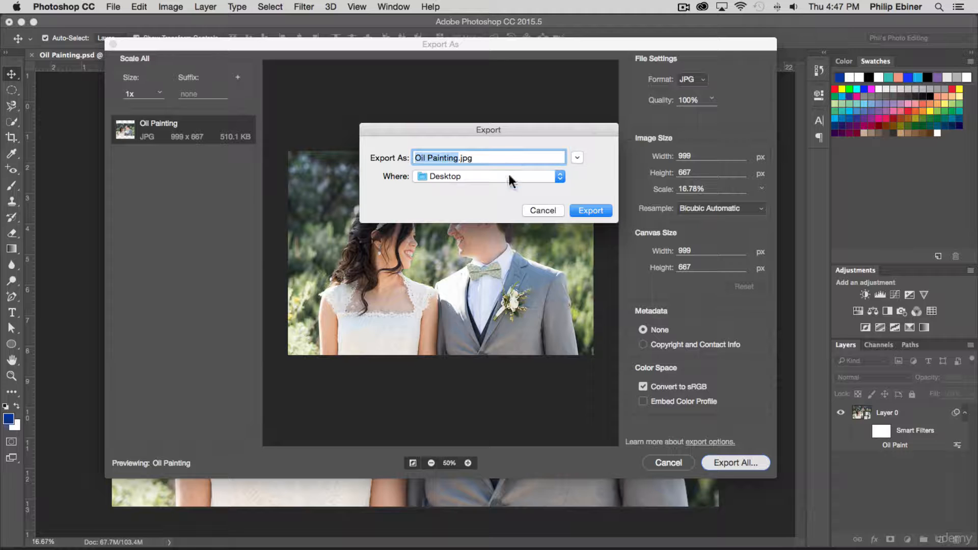
pyautogui.press('Right')
pyautogui.press('Return')
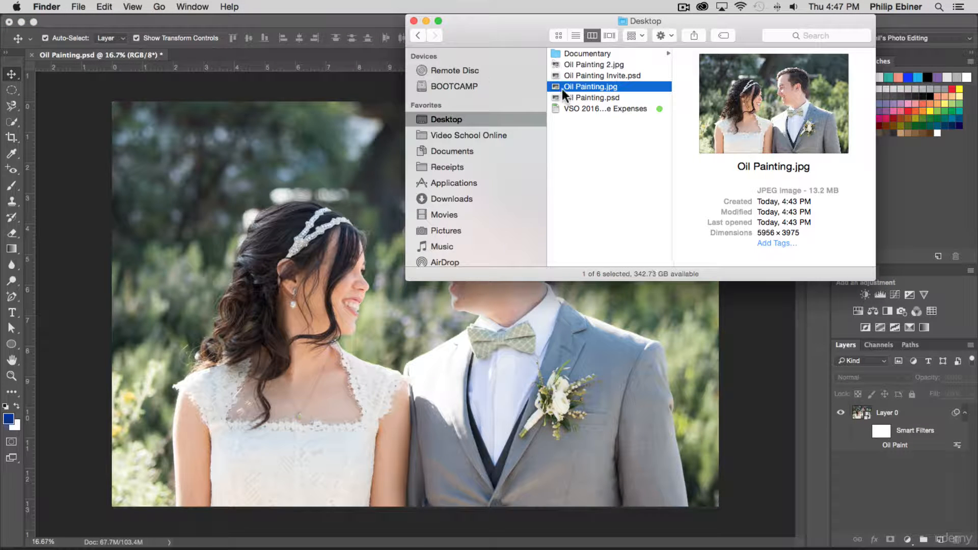
# - Open Oil Painting 2.jpg from the Desktop to view it, and compare its file details with those of Oil Painting.jpg
pyautogui.doubleClick(607, 64)
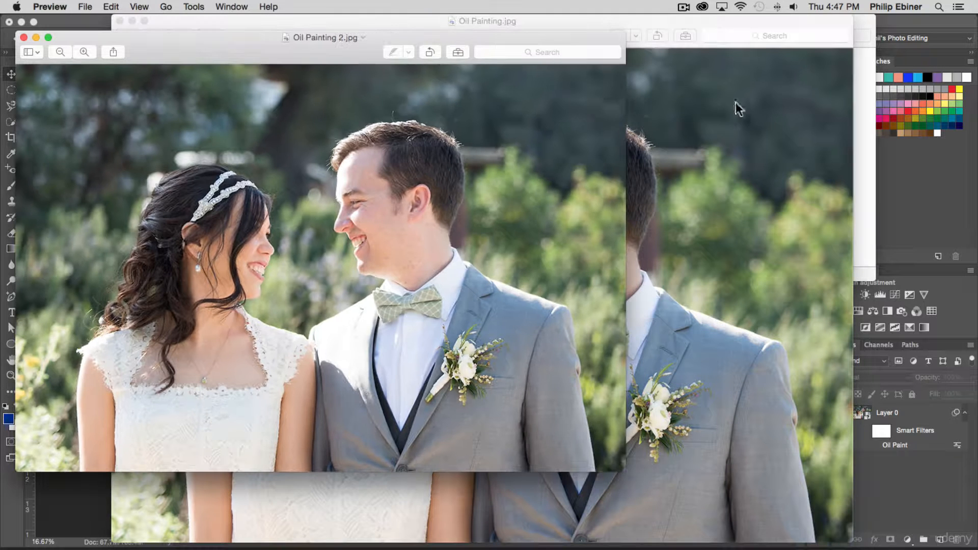
pyautogui.click(858, 25)
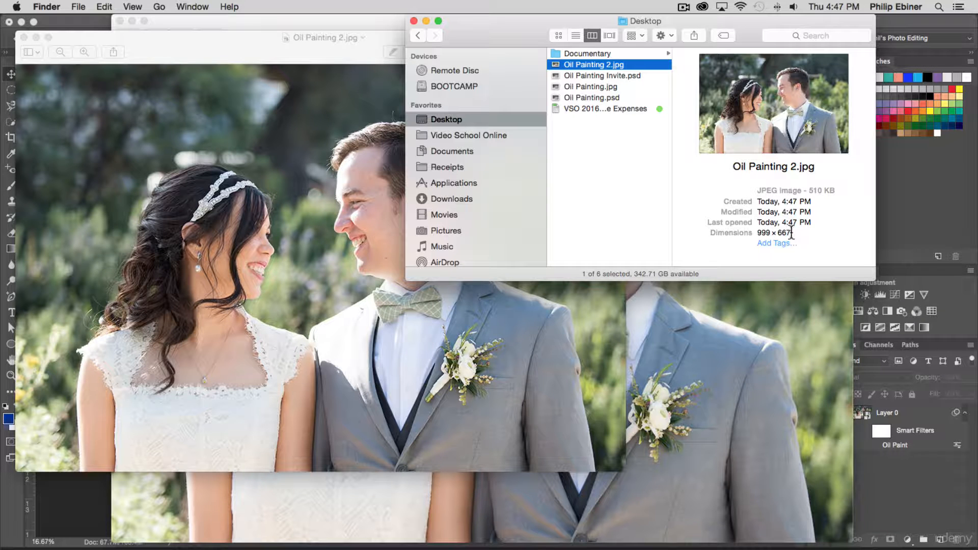
pyautogui.click(590, 87)
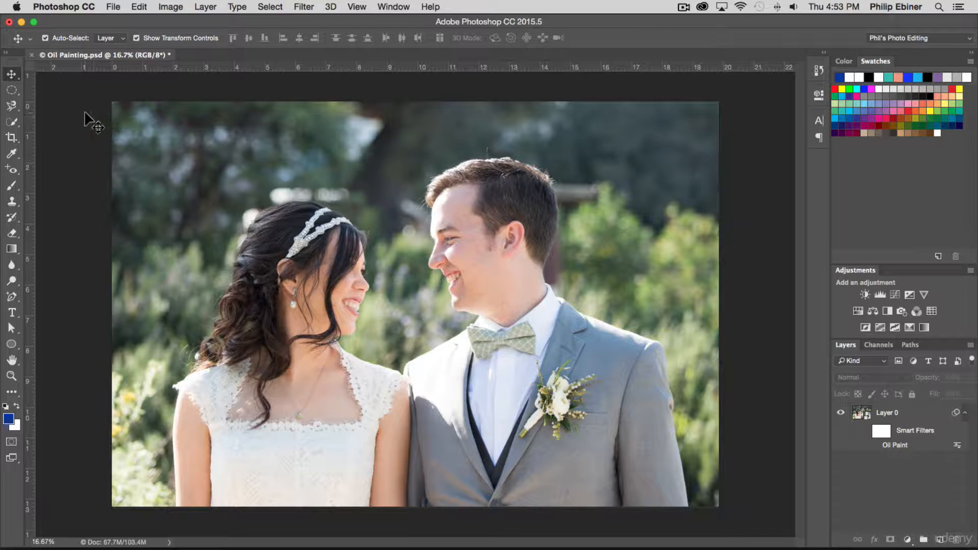
# - Examine the image width and available file formats in the Export As settings, closing them without exporting
pyautogui.click(111, 7)
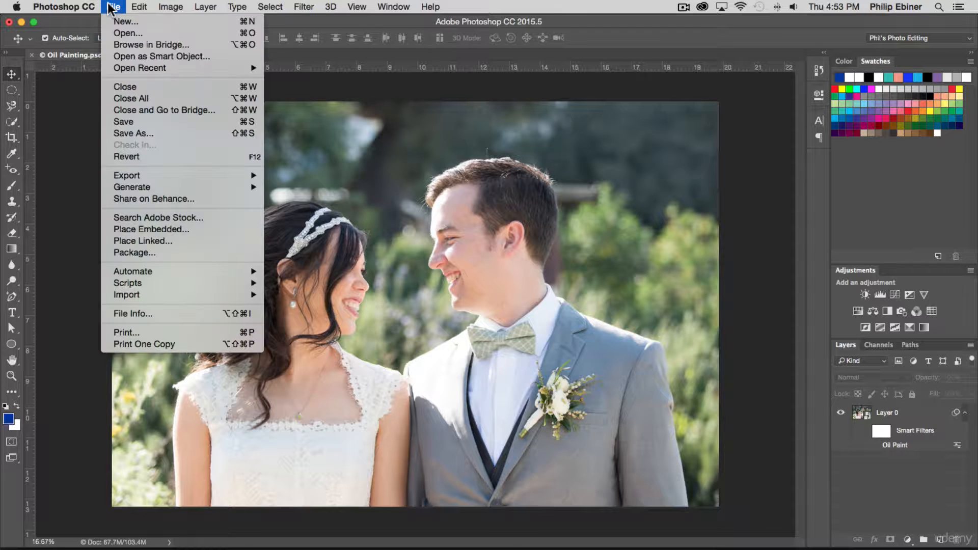
pyautogui.moveTo(202, 272)
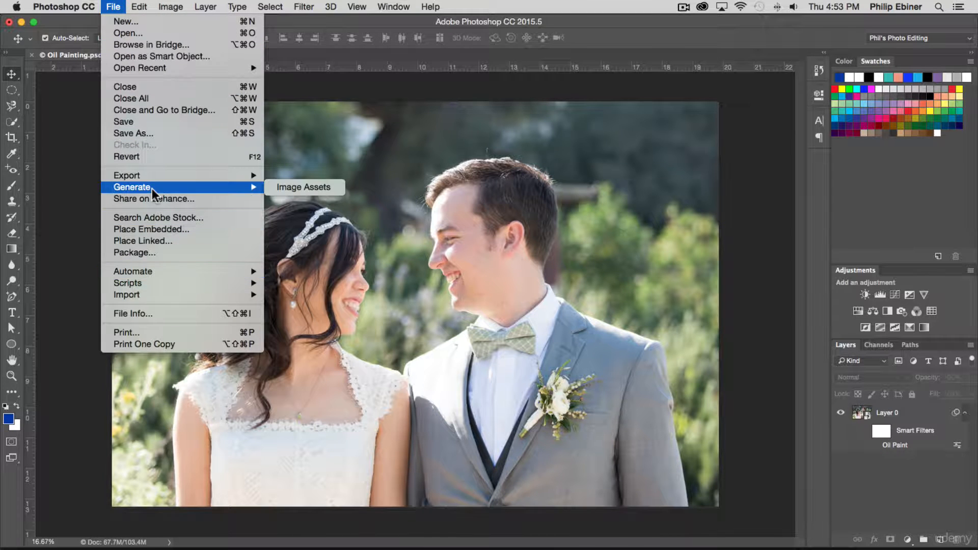
pyautogui.moveTo(155, 176)
pyautogui.click(320, 187)
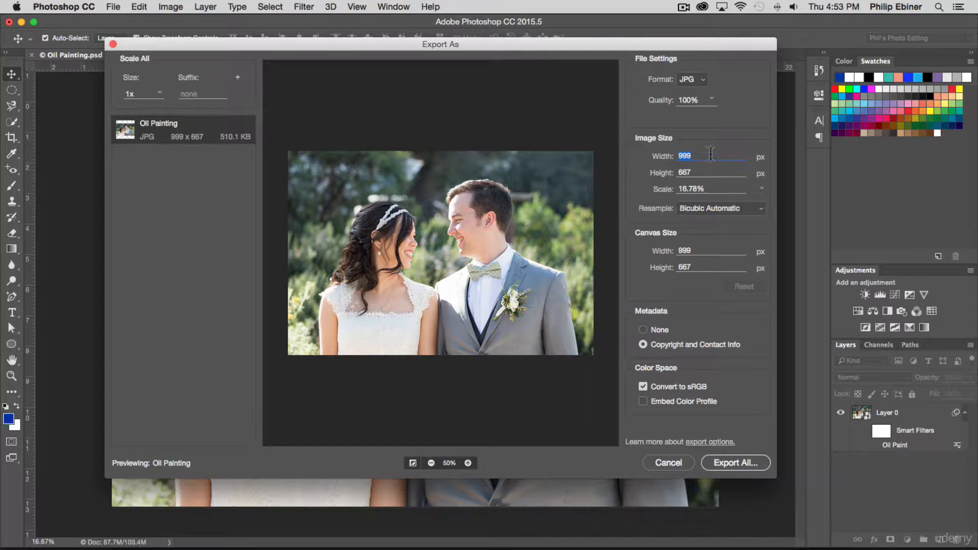
pyautogui.click(695, 157)
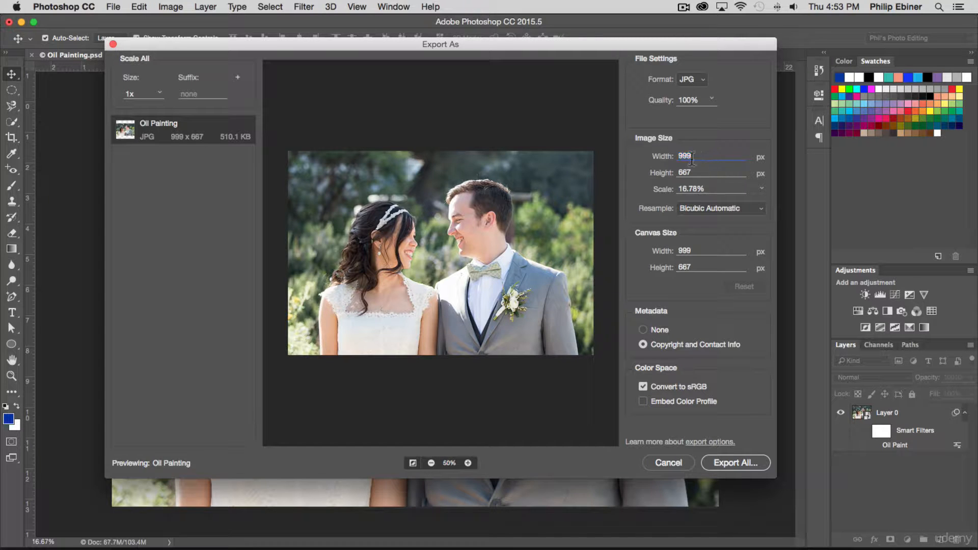
pyautogui.click(687, 78)
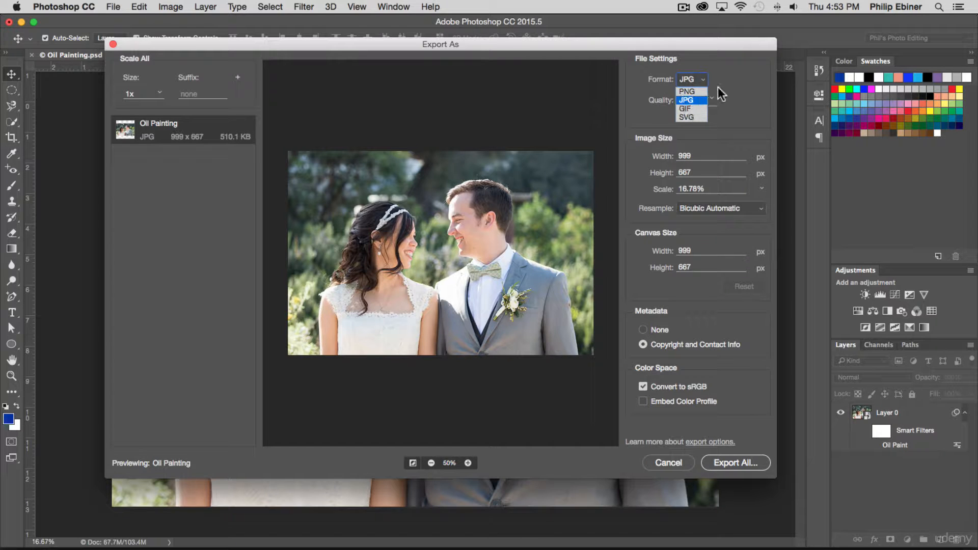
pyautogui.click(718, 87)
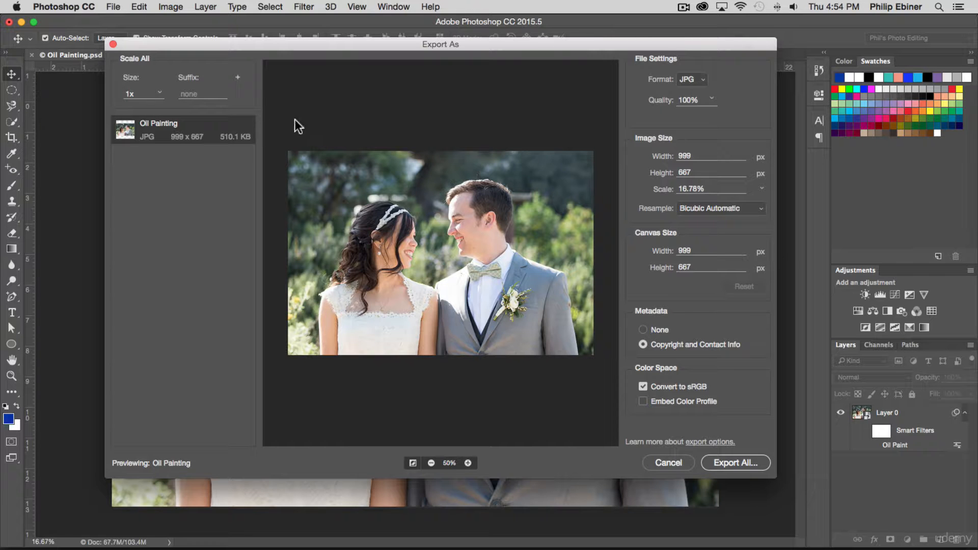
pyautogui.click(668, 463)
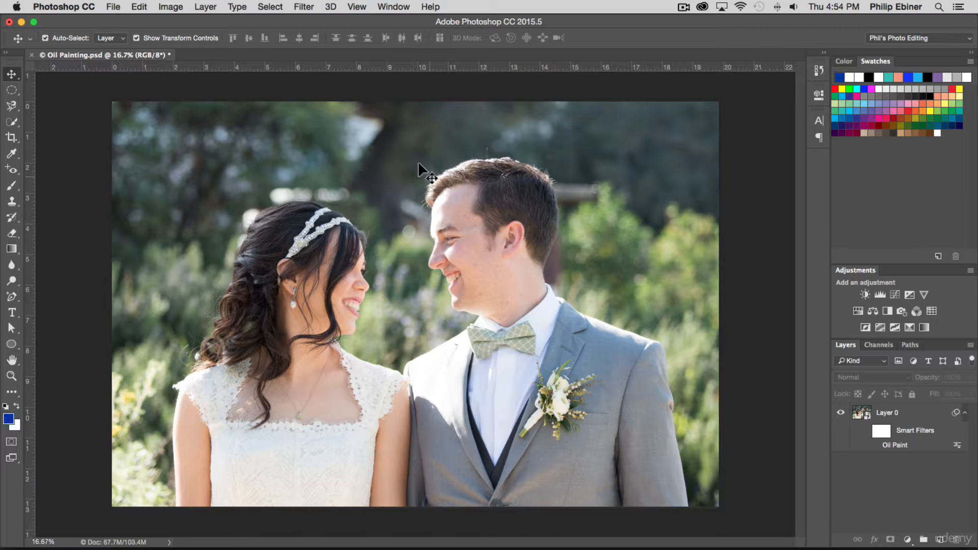
pyautogui.click(111, 6)
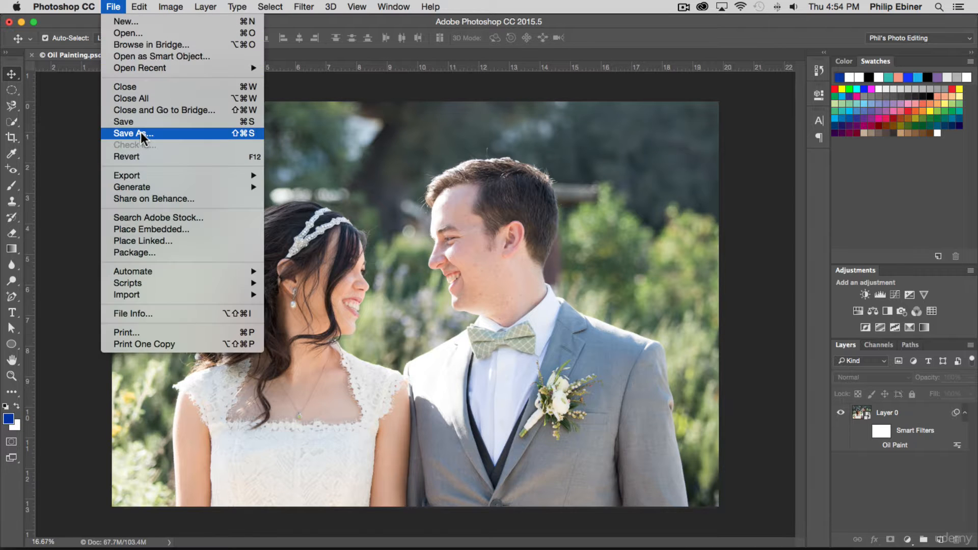
pyautogui.click(140, 132)
pyautogui.click(840, 537)
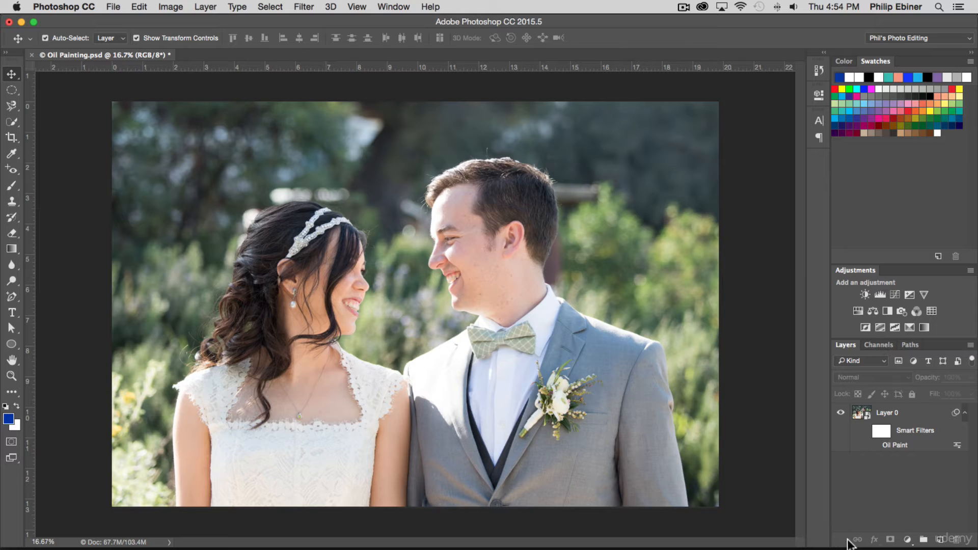